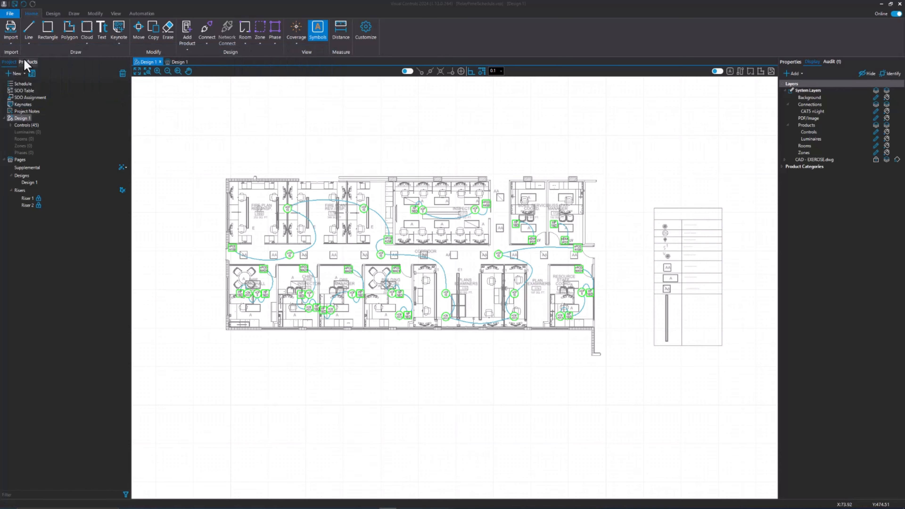
Step: Find the ARP INTENC16 NLT 16FCR MVOLT SC SM relay panel in the product database and place one above the floor plan
left_click(27, 63)
left_click(26, 73)
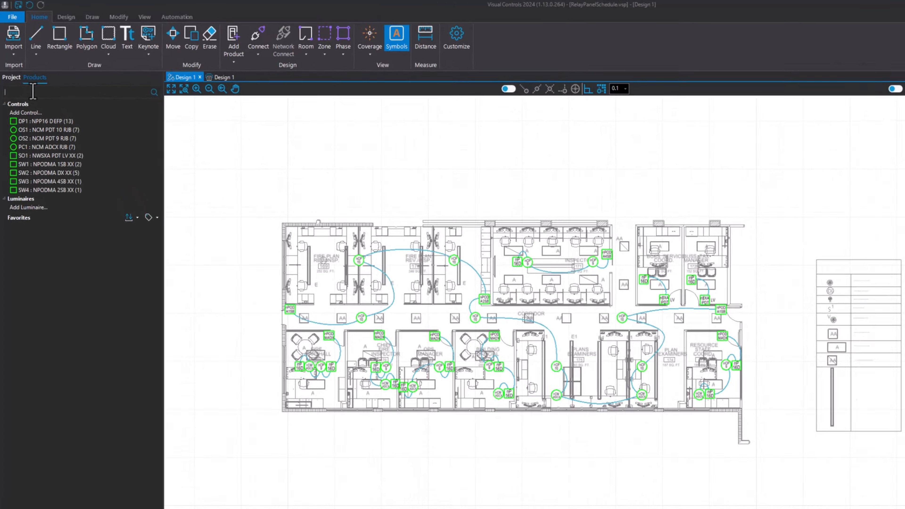
type("arp inten")
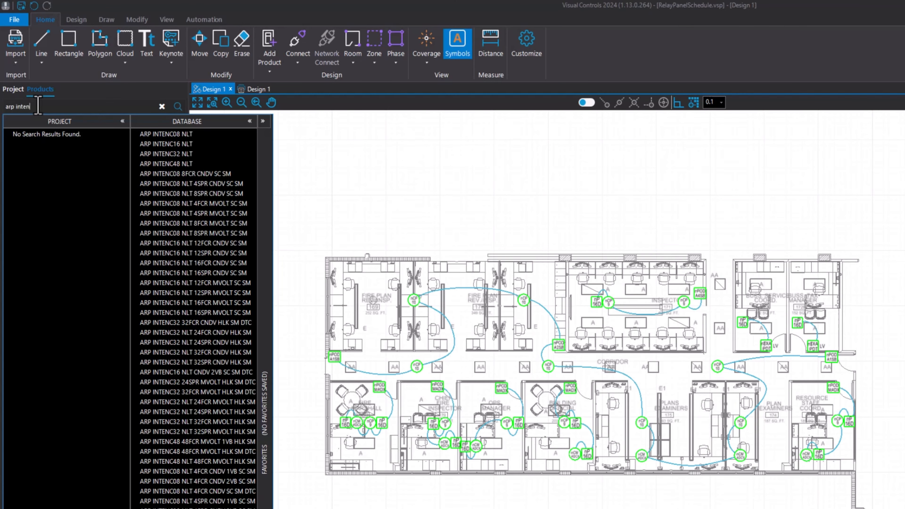
type("c16 nlt")
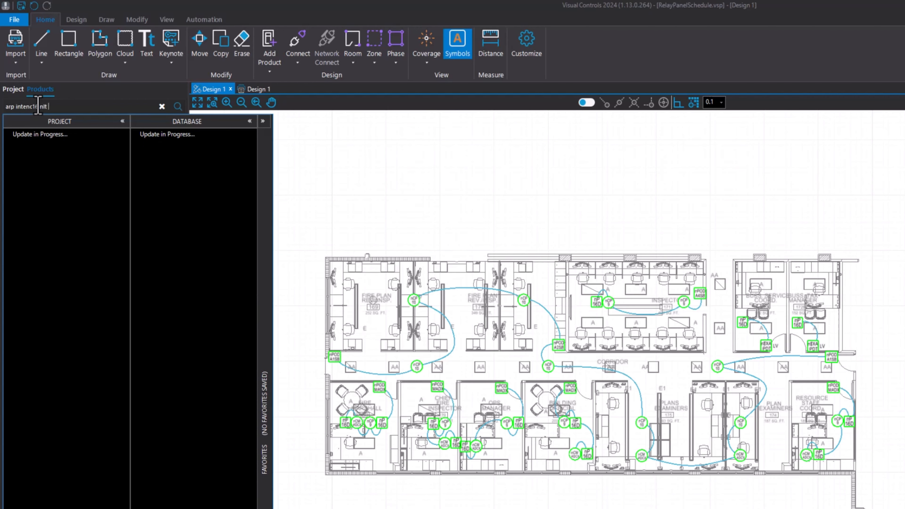
type(" 16f")
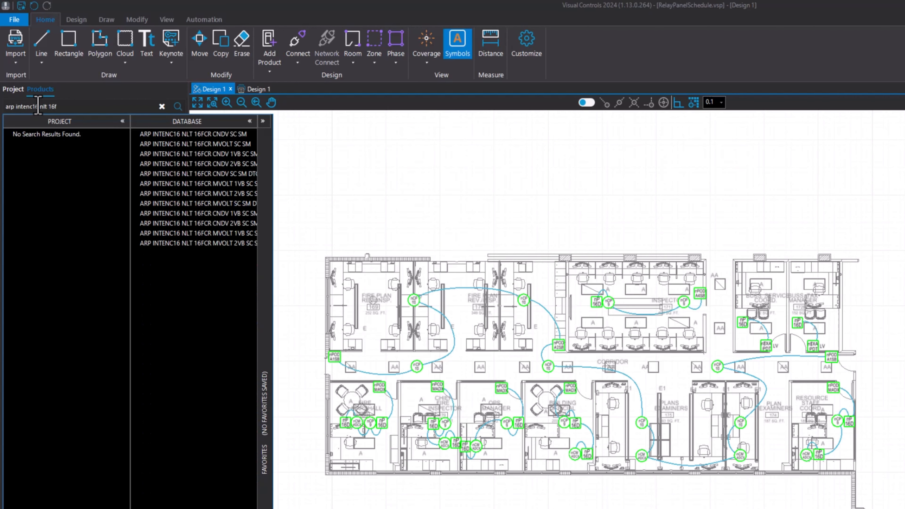
left_click(230, 144)
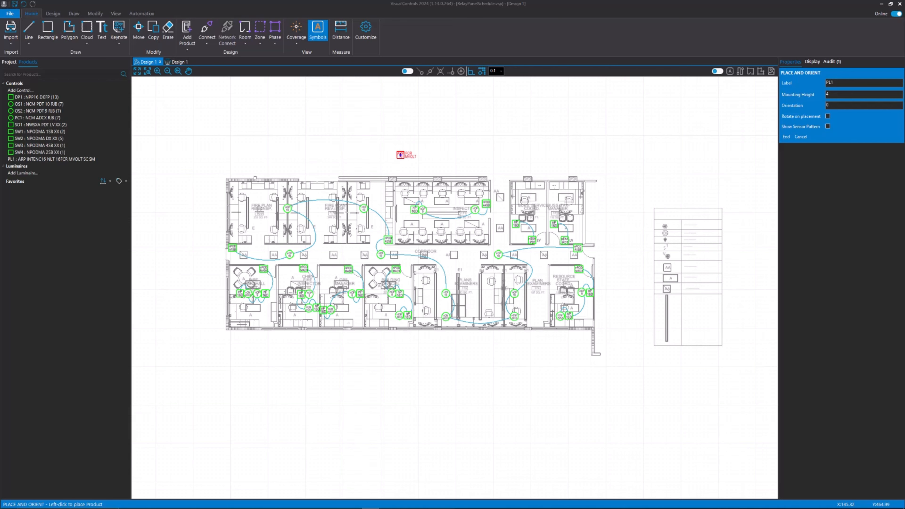
left_click(400, 155)
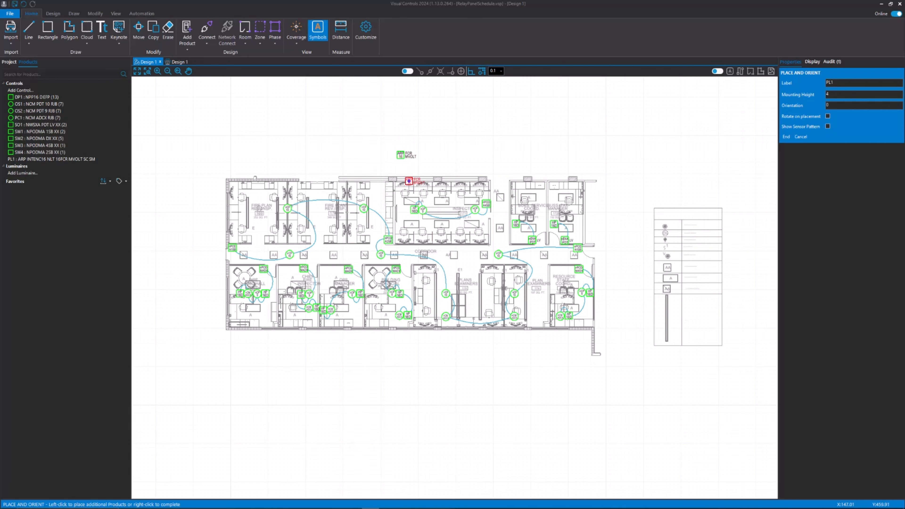
key("Escape")
Step: Create a 1 Column panel schedule for the relay panel placed above the floor plan
scroll(357, 260, "up", 3)
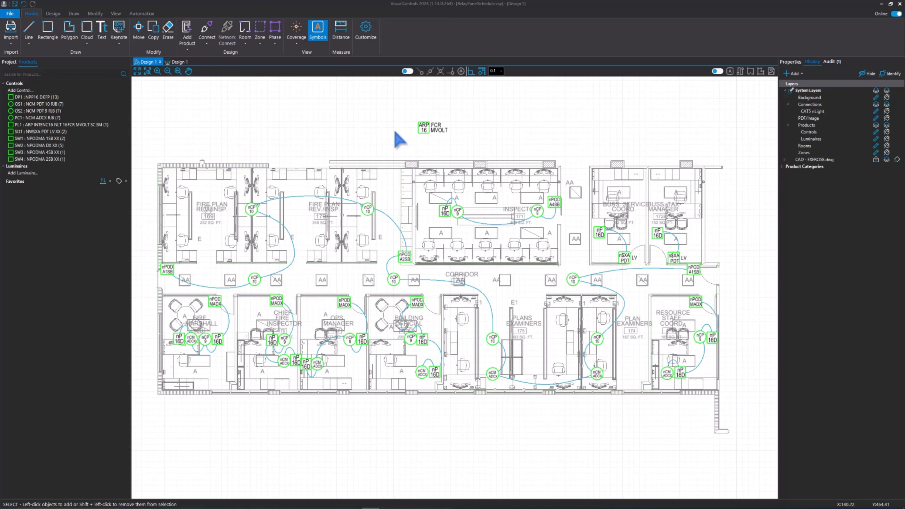
left_click(422, 130)
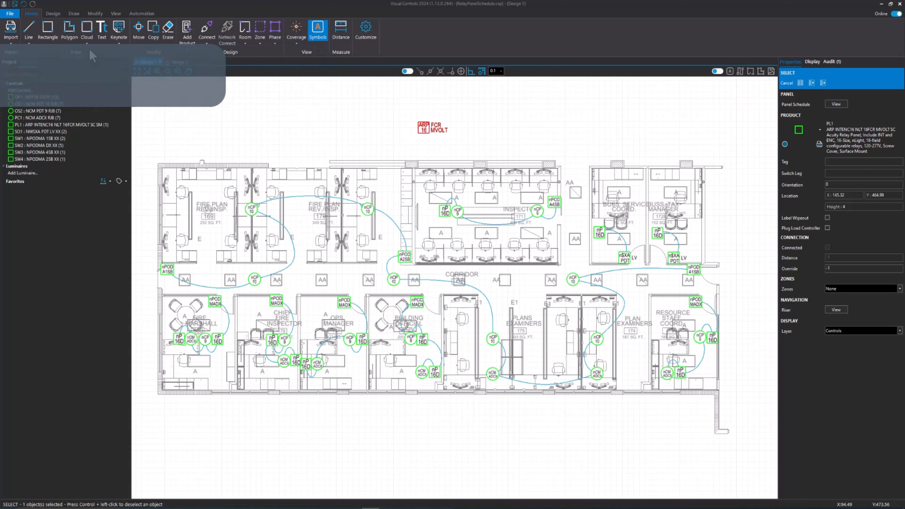
left_click(53, 14)
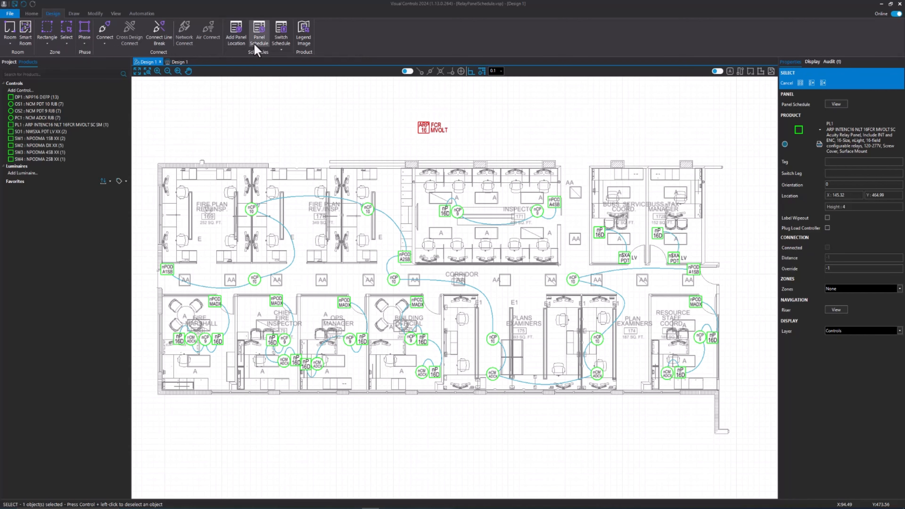
left_click(259, 47)
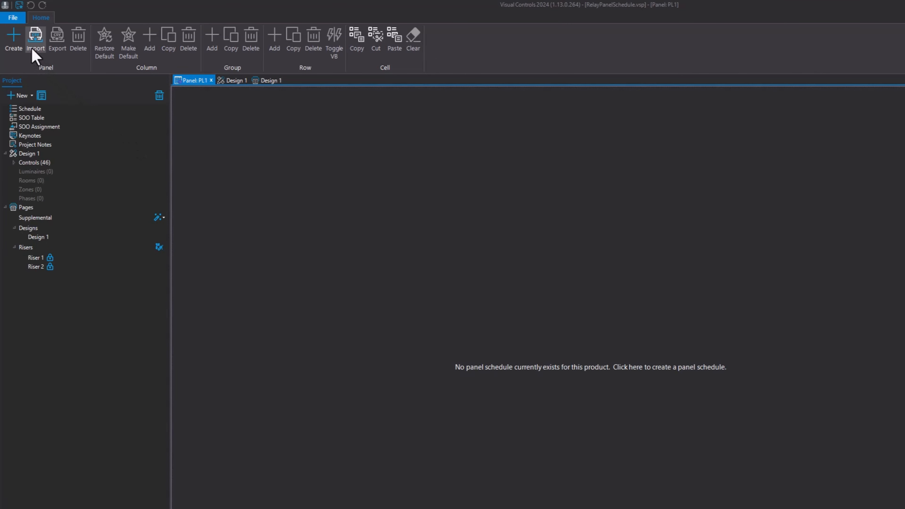
left_click(19, 42)
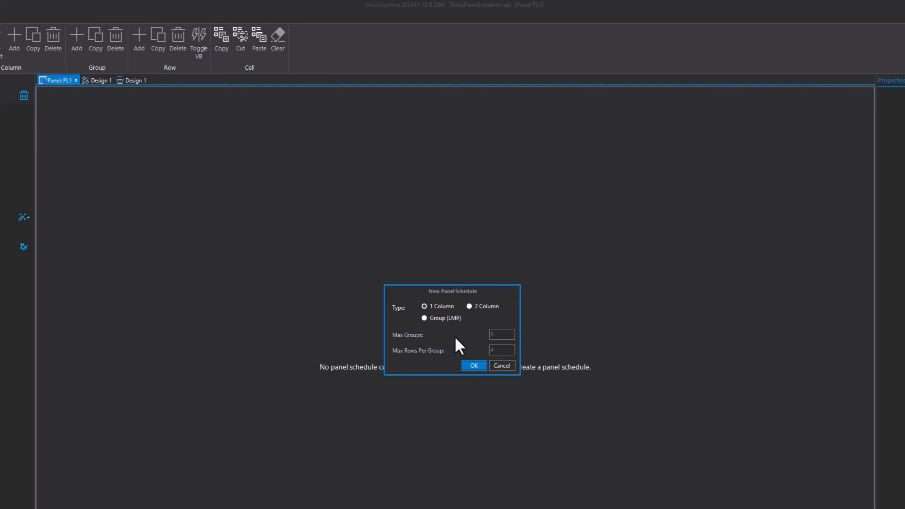
left_click(474, 366)
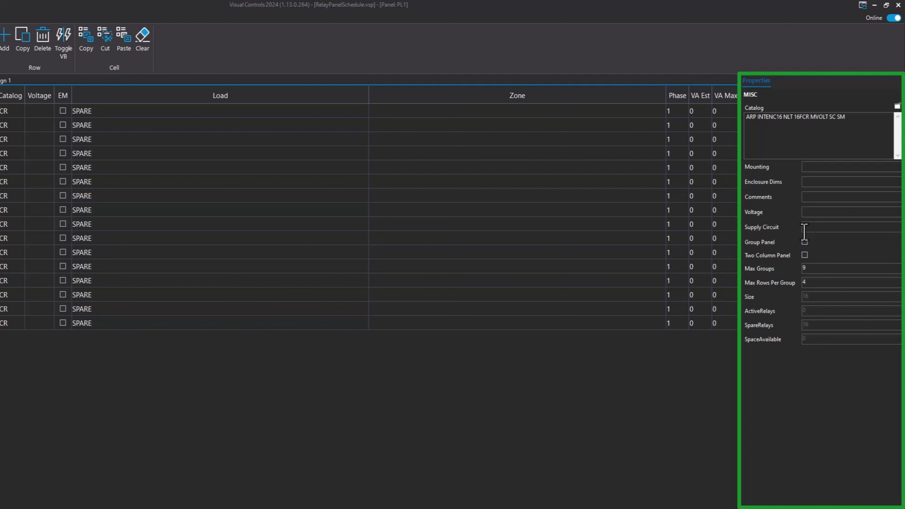
Step: Pop out the panel schedule into its own window, shrink it and move it clear of the floor plan's main area
left_click(804, 241)
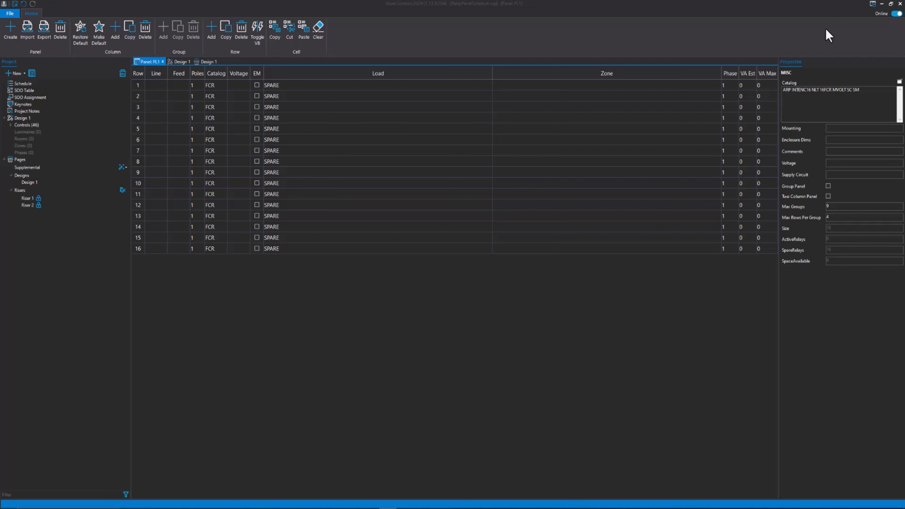
left_click(873, 4)
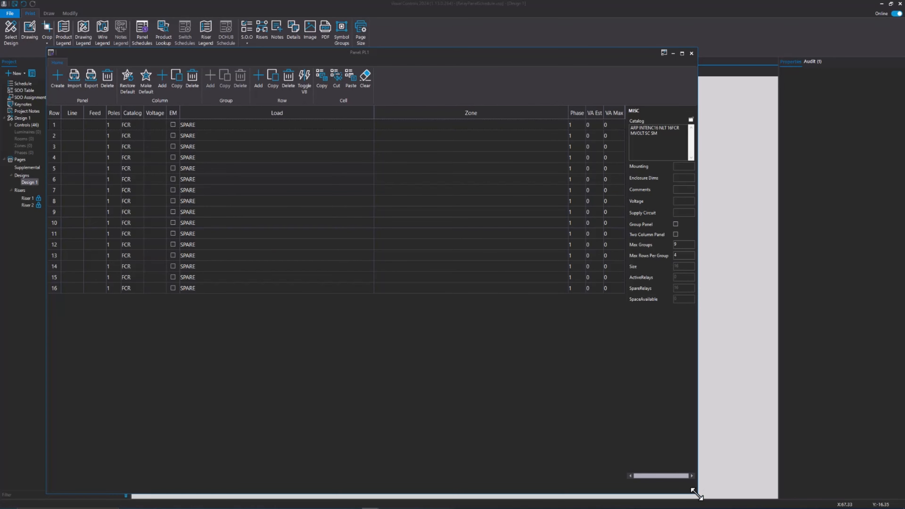
left_click_drag(694, 494, 499, 375)
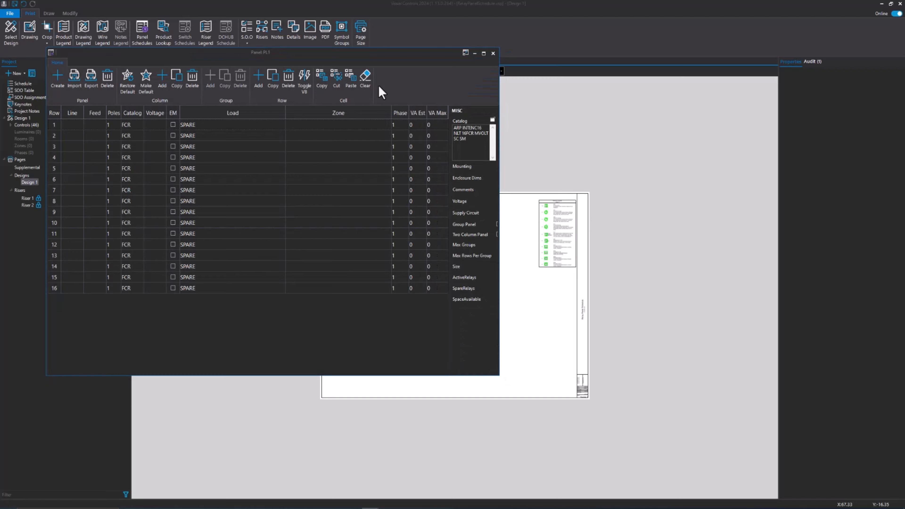
left_click_drag(323, 54, 663, 102)
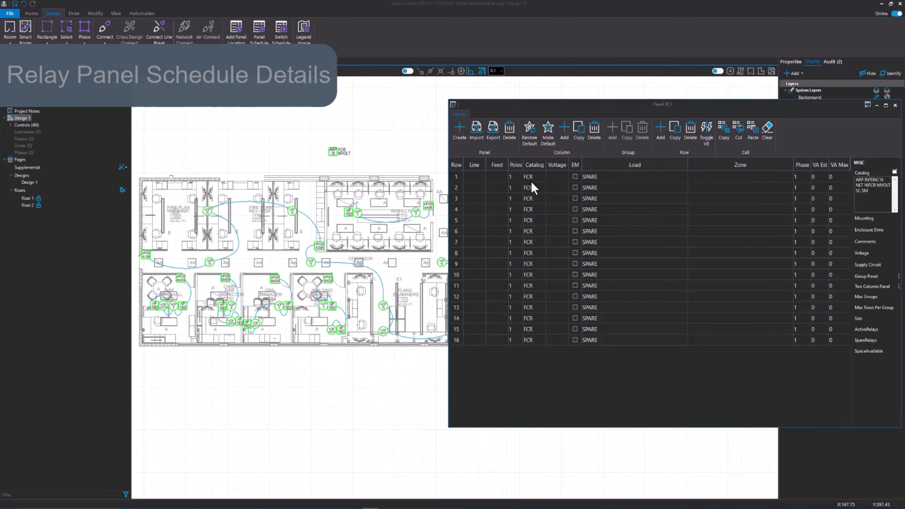
Step: Fill in schedule row 1 with load Corridor, voltage 277V, line 1 and feed LP1
left_click(608, 178)
type("Corridor")
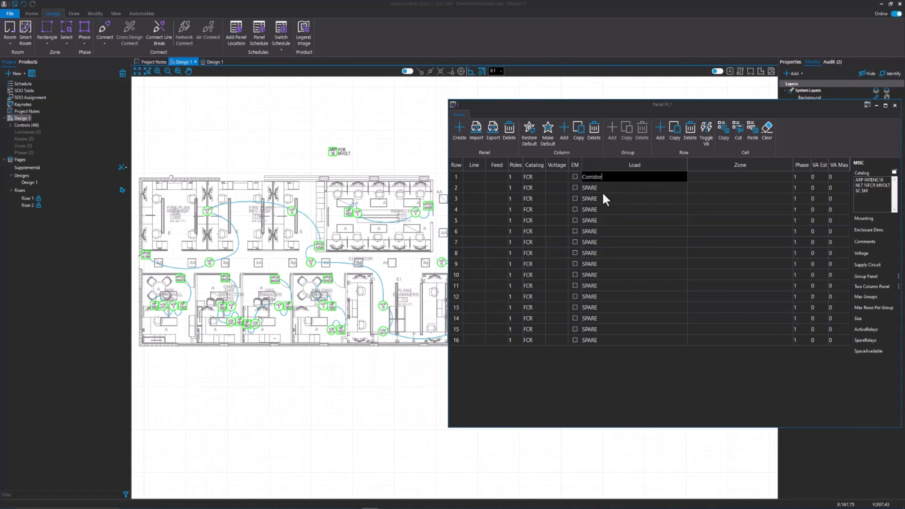
left_click(554, 178)
type("277V")
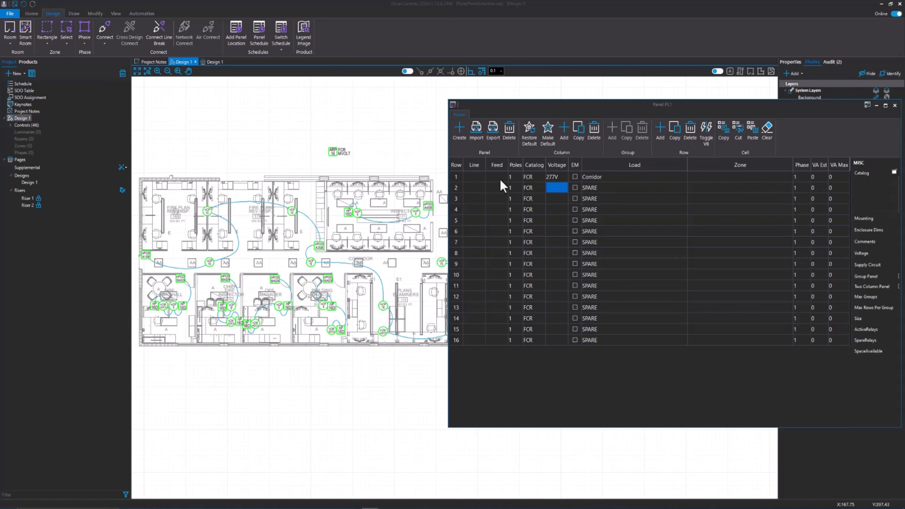
left_click(473, 178)
type("1")
left_click(496, 177)
type("LP1")
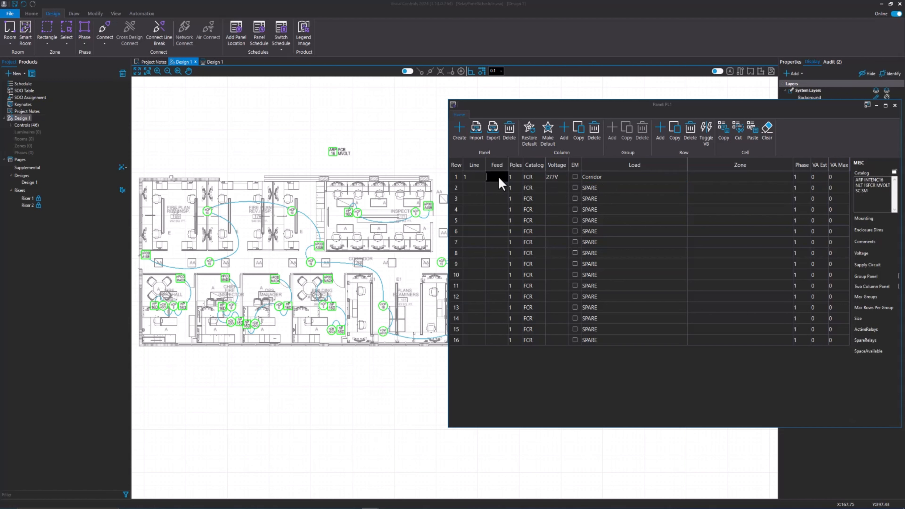
key("Return")
Step: Fill in schedule row 2 with load Open Office, voltage 277V, feed LP1 and line 2
left_click(596, 187)
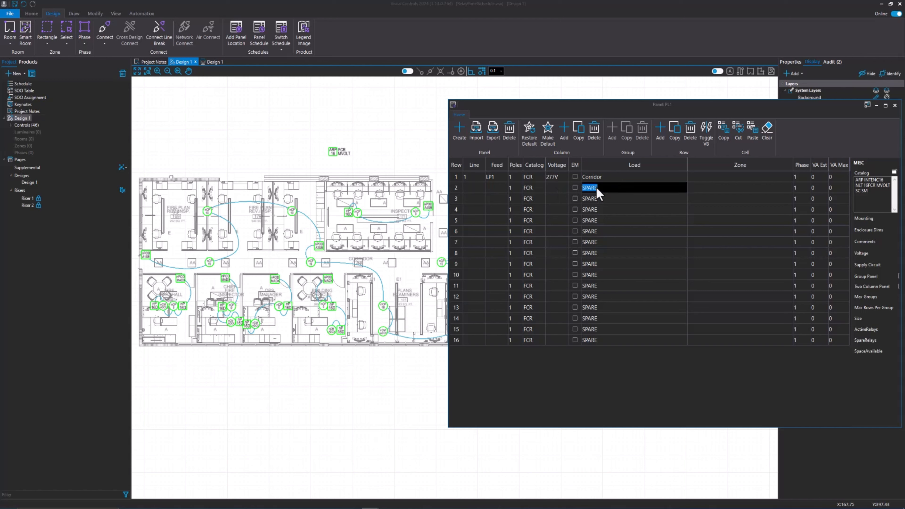
type("Open Office")
left_click(553, 187)
left_click(495, 187)
type("LP2")
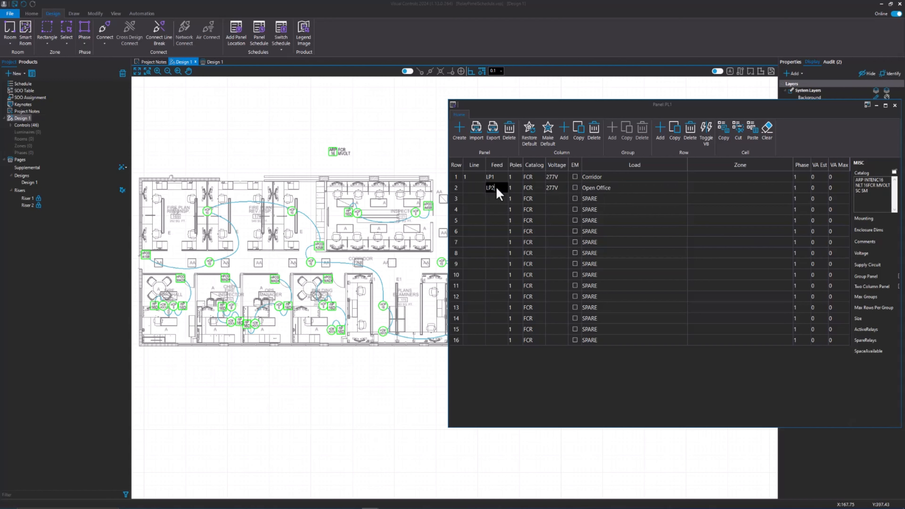
key("BackSpace")
type("1")
left_click(475, 191)
type("2")
key("Return")
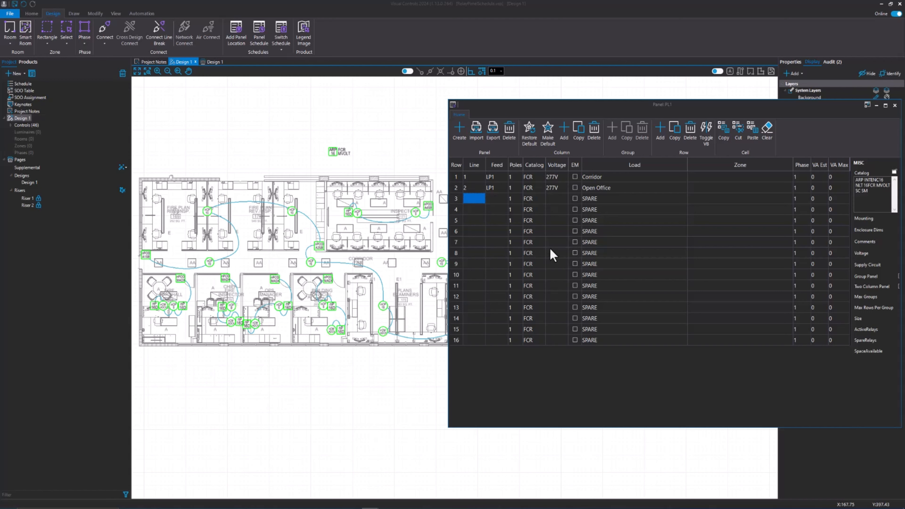
Step: Mark rows 15 and 16 as EM and set their loads to Corridor and Open Office
left_click(574, 328)
key("Tab")
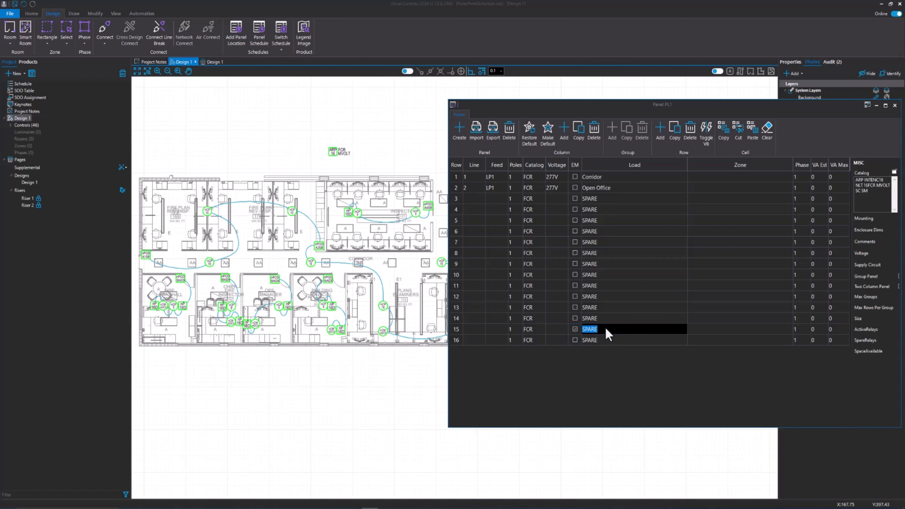
type("Corridor")
key("Return")
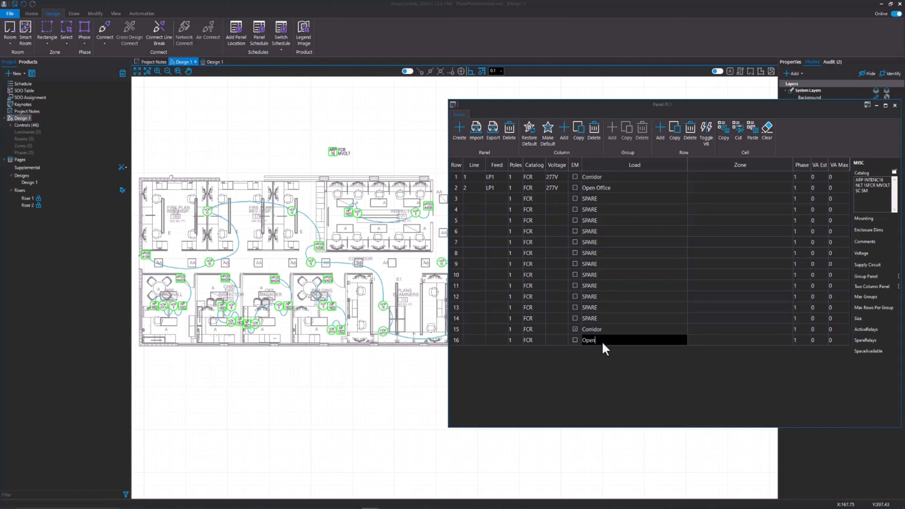
type("Open Office")
left_click(575, 340)
Step: Set the feed of rows 15 and 16 to ELP1, with line 1 for row 15 and line 2 for row 16
left_click(492, 331)
type("ELP1")
left_click(473, 329)
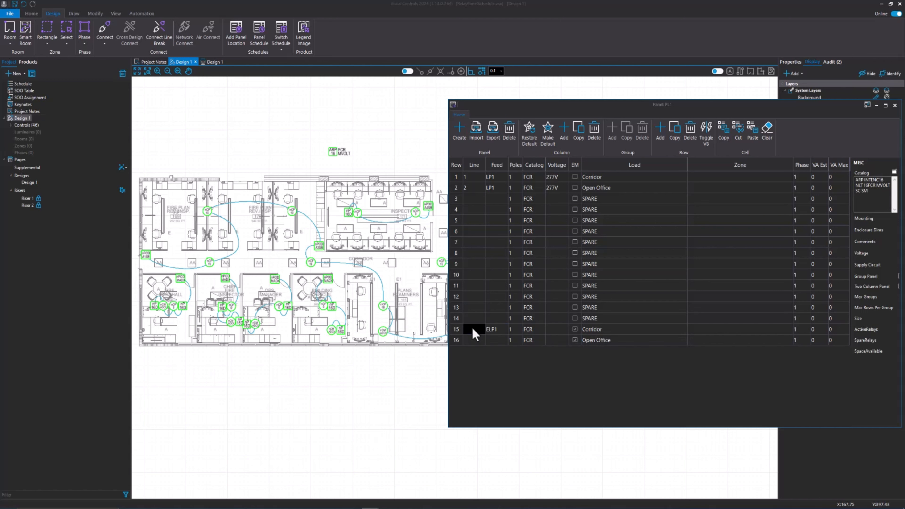
type("1")
left_click(475, 336)
type("2")
left_click(497, 339)
type("ELP1")
Step: Toggle a voltage barrier at row 14 to separate it from the emergency rows 15 and 16
left_click(458, 328)
left_click(457, 319)
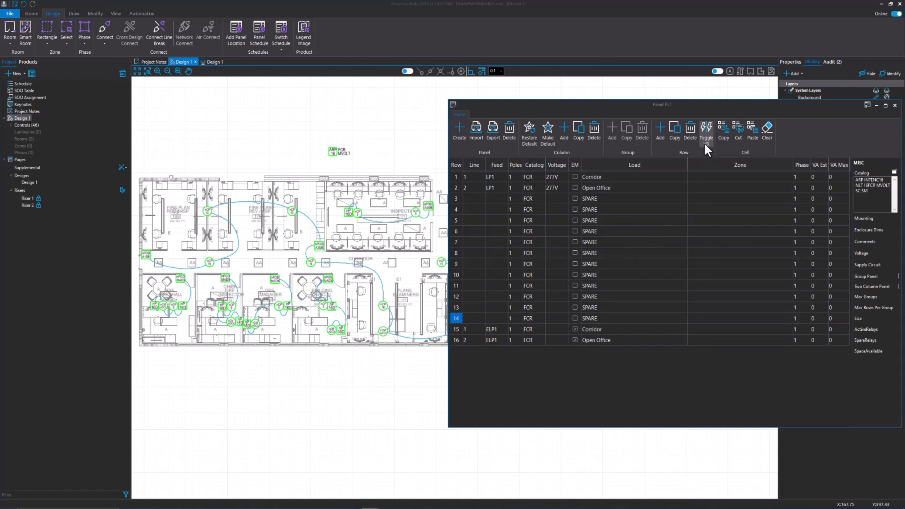
left_click(708, 132)
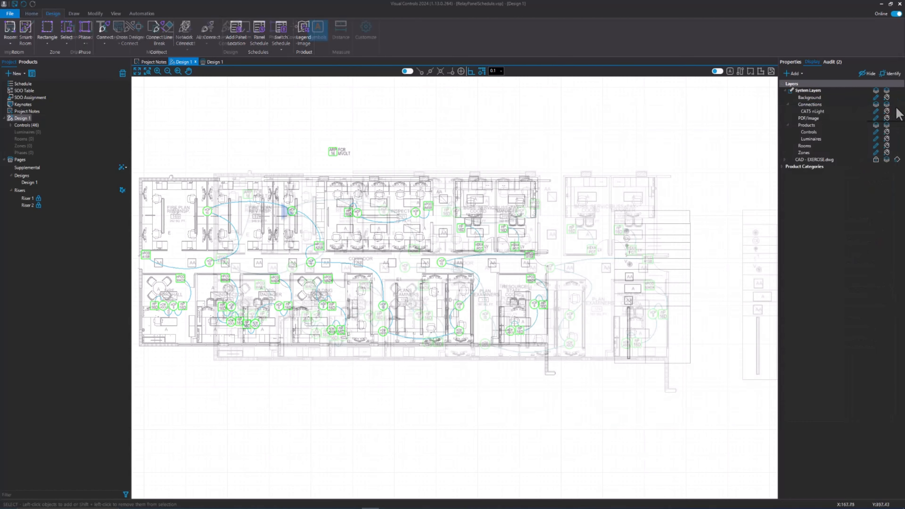
Step: Place the PL1 - ARP INTENC16 NLT 16FCR MVOLT SC SM panel schedule on the Design 1 print page, below the floor plan drawing
scroll(262, 229, "up", 2)
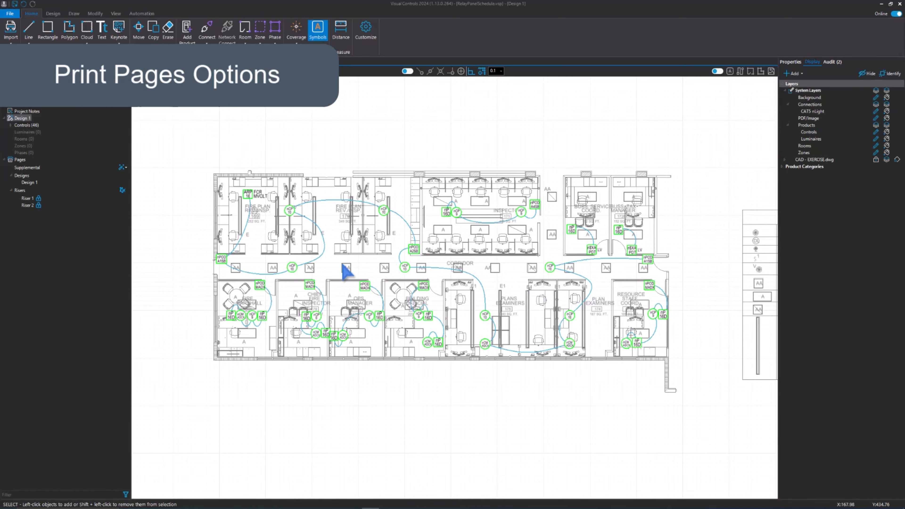
left_click_drag(477, 274, 414, 255)
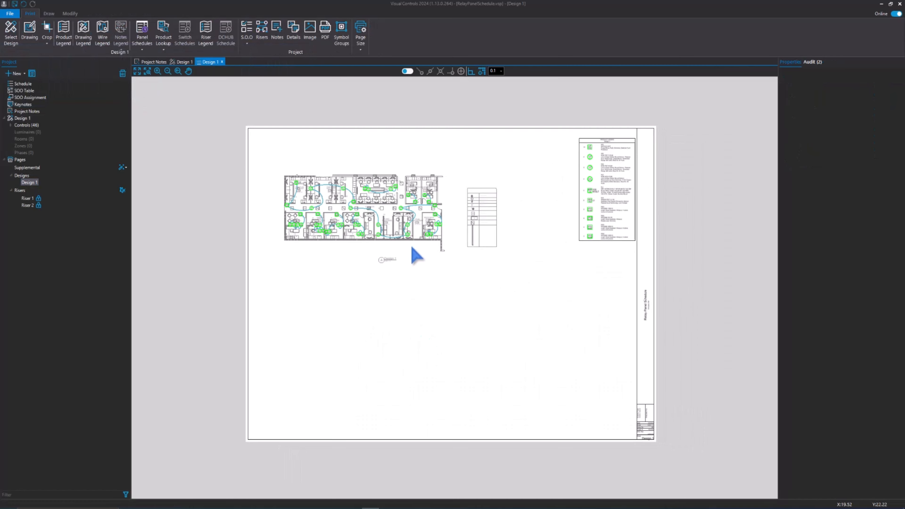
scroll(414, 256, "up", 1)
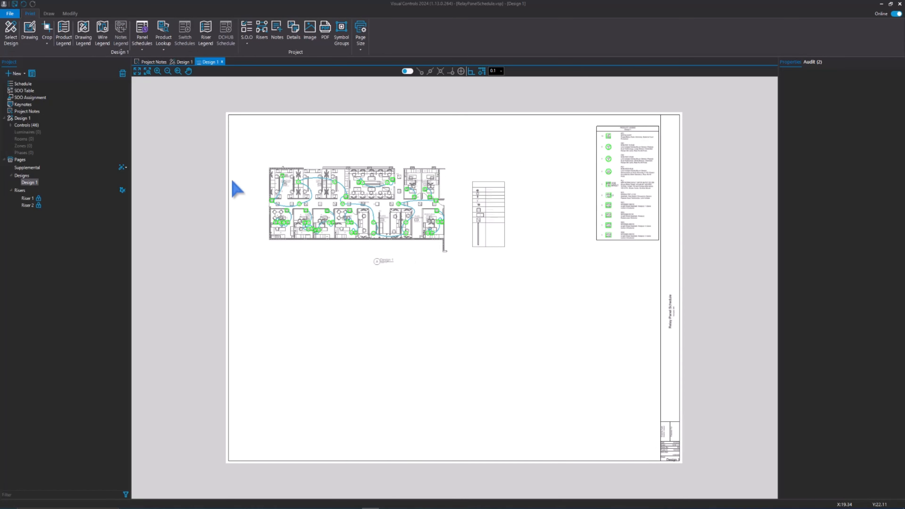
left_click(145, 48)
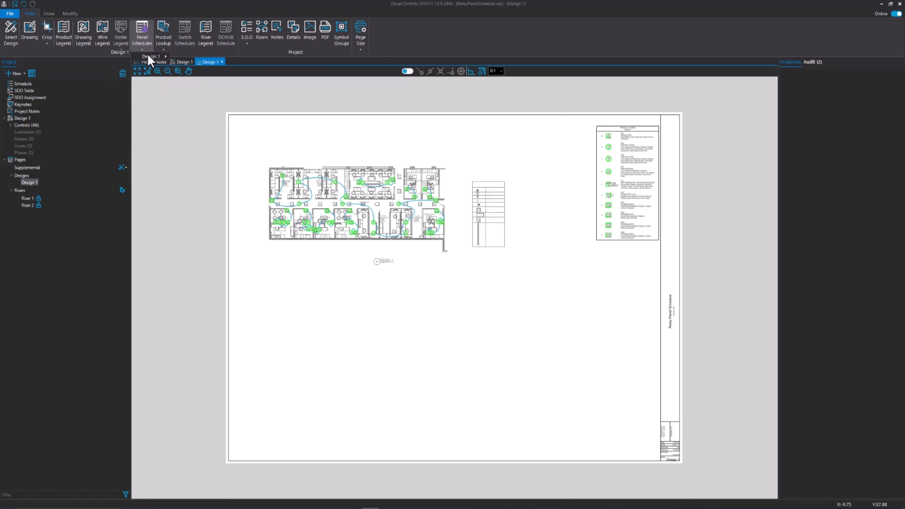
mouse_move(165, 58)
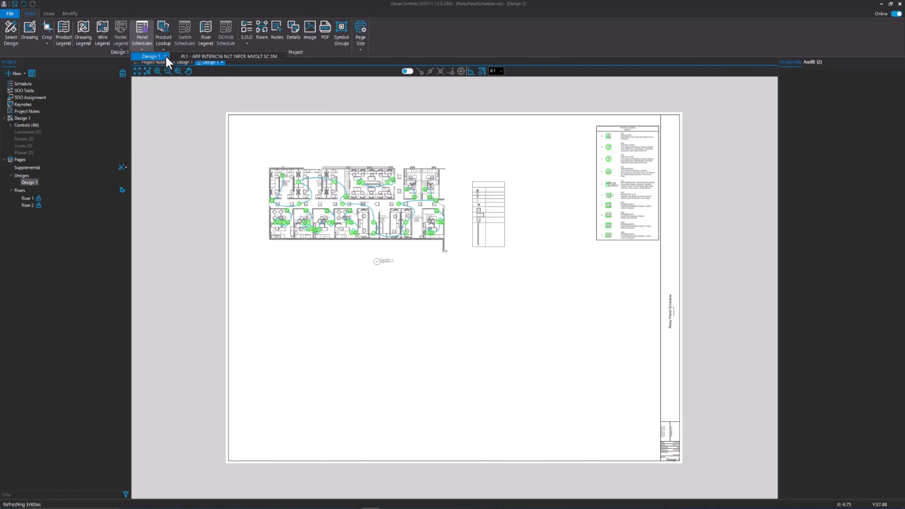
left_click(207, 57)
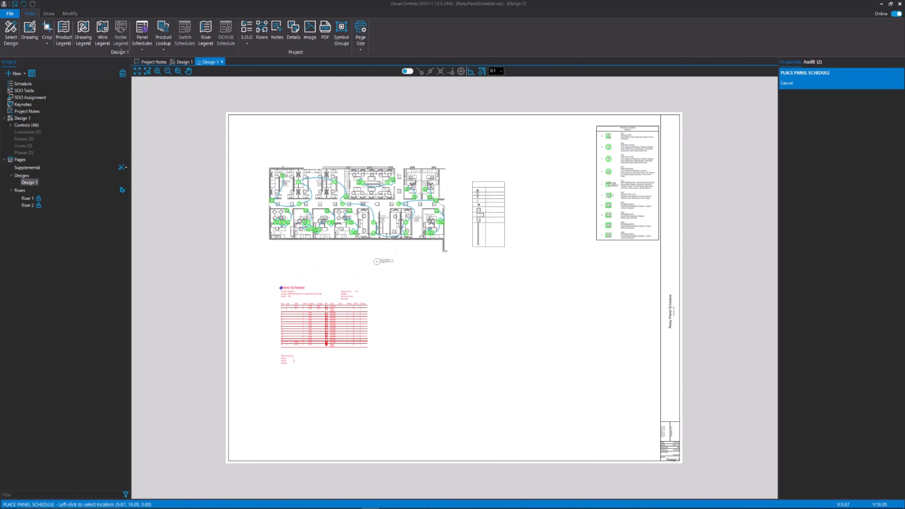
left_click(271, 301)
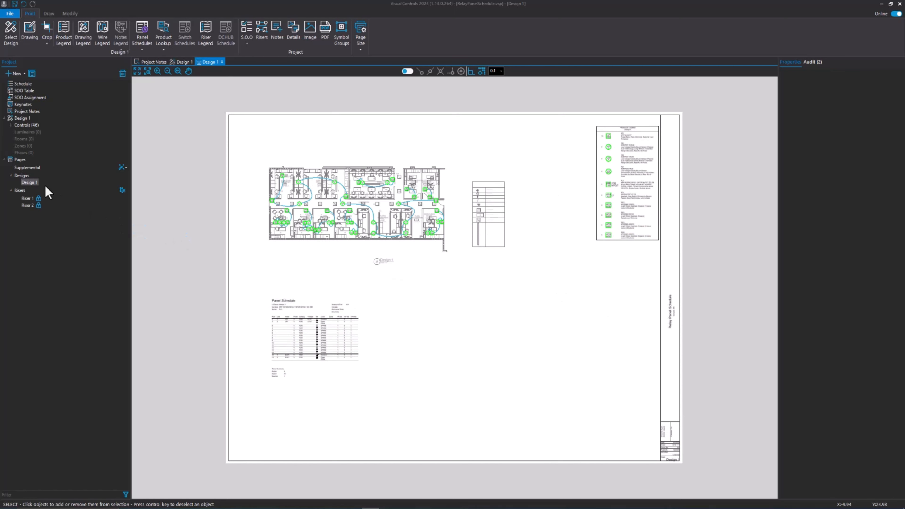
Step: Add a new page under the Designs pages and name it RelayPanel
right_click(31, 183)
left_click(52, 195)
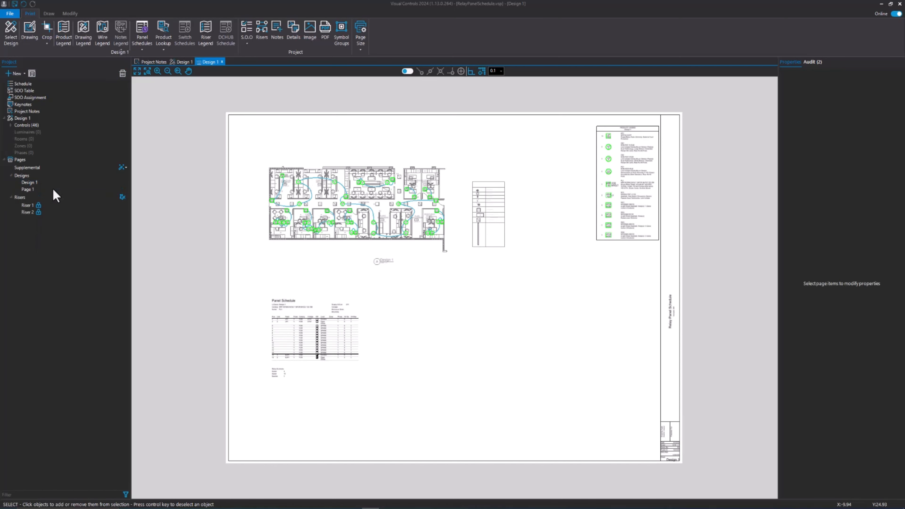
left_click(27, 189)
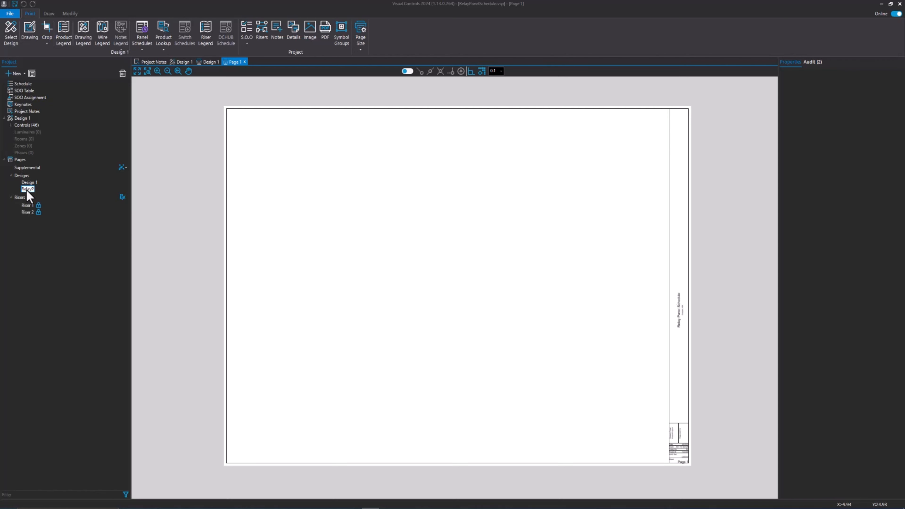
key("Return")
Step: Place Design 1's PL1 - ARP INTENC16 NLT 16FCR MVOLT SC SM panel schedule on the RelayPanel page
left_click(144, 40)
mouse_move(162, 58)
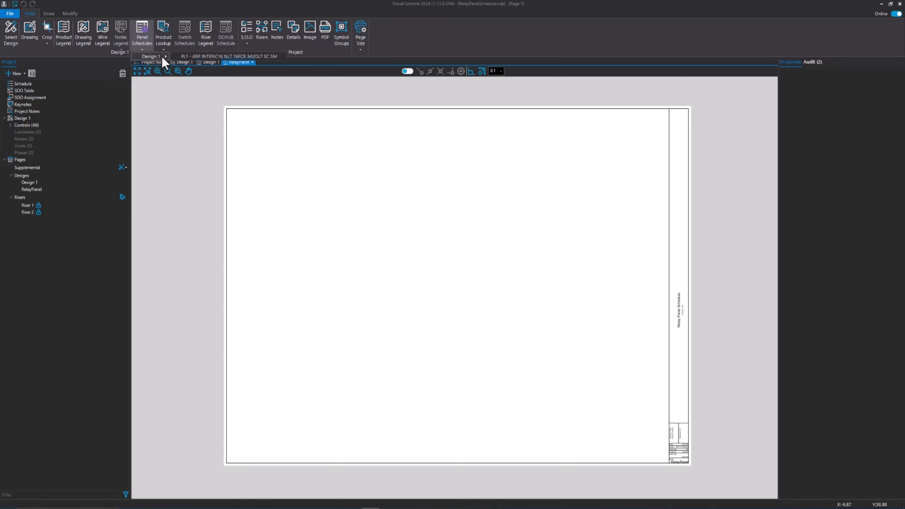
left_click(189, 57)
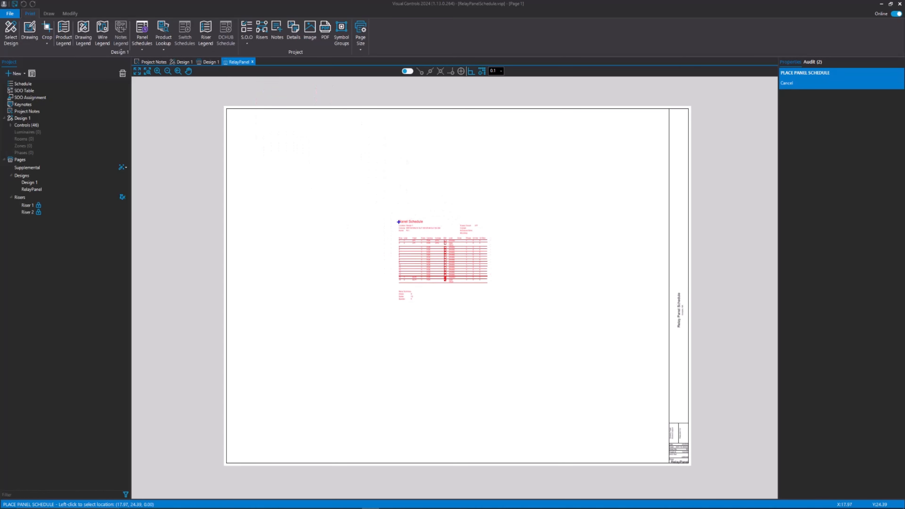
left_click(401, 221)
Step: Set the panel schedule's text height to .5 and min width to 15, and move it to fit inside the RelayPanel page border
left_click(455, 259)
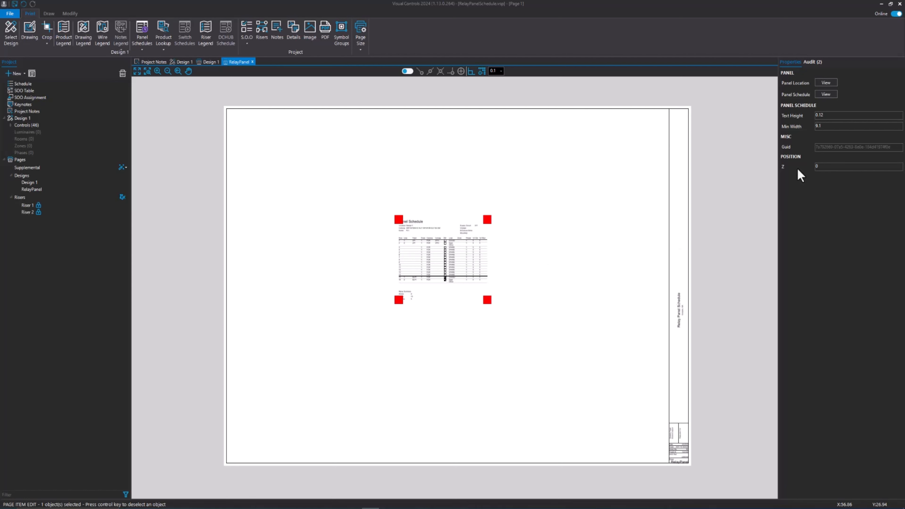
double_click(819, 114)
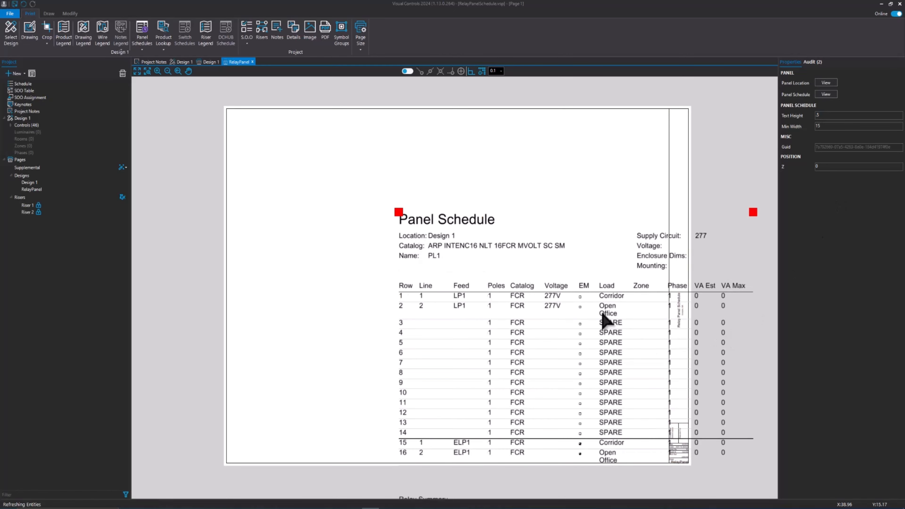
left_click_drag(593, 308, 478, 219)
left_click(479, 221)
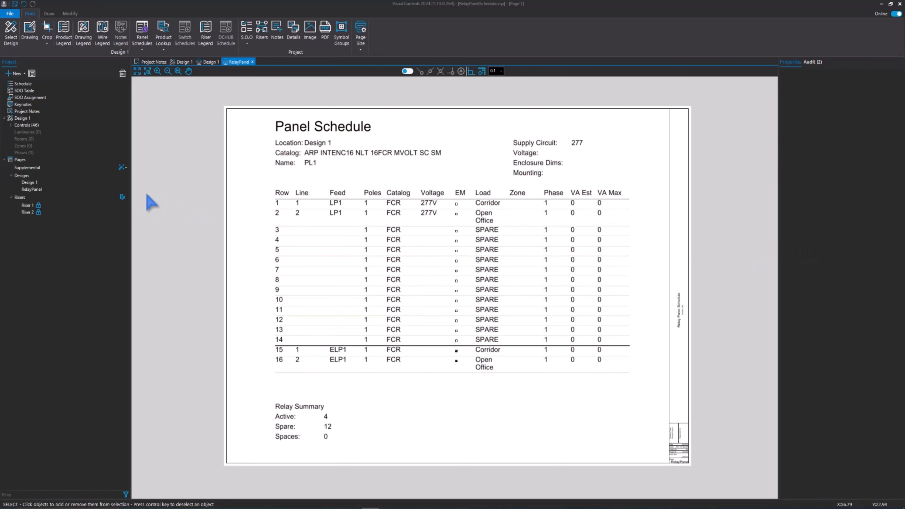
Step: On the Design 1 print page, increase the text height of the panel schedule below the floor plan
double_click(25, 182)
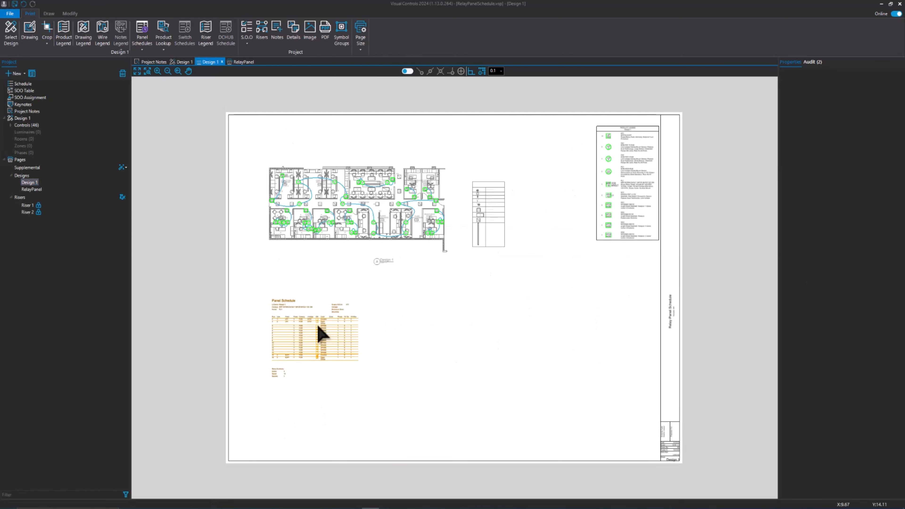
left_click(350, 323)
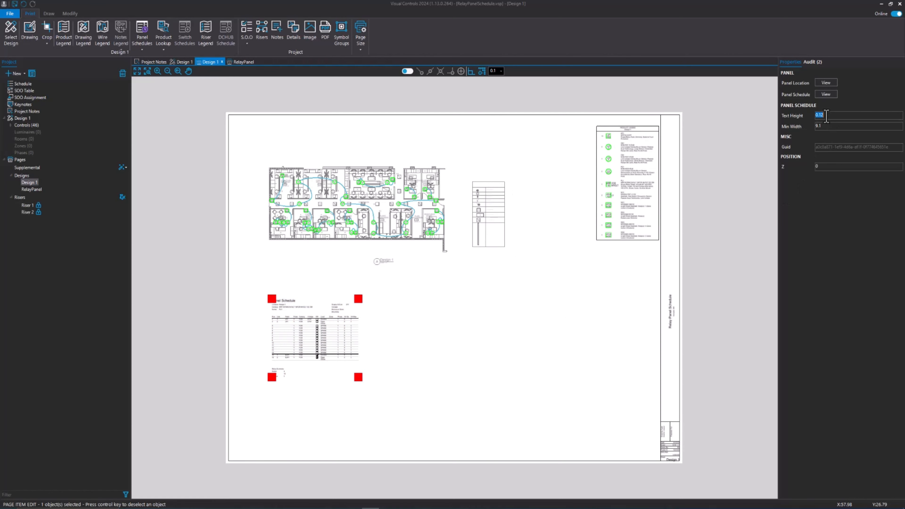
left_click(819, 115)
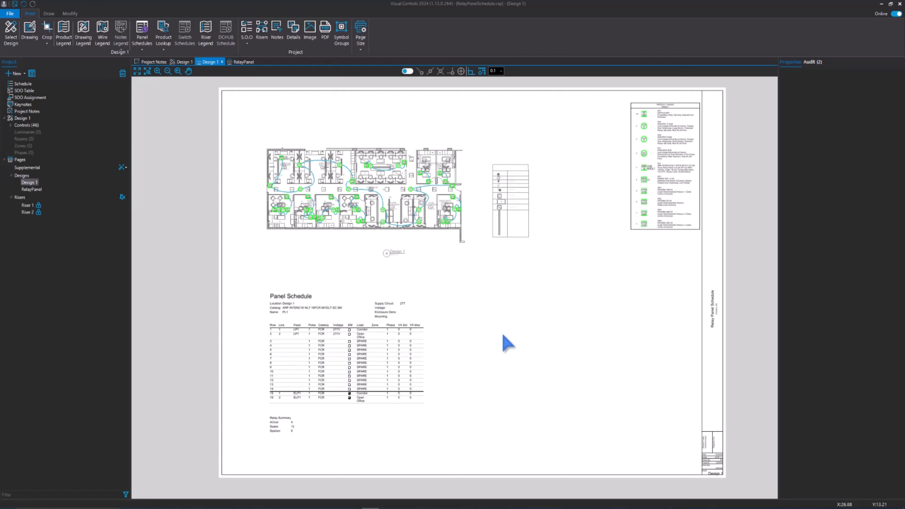
Step: Open the print preview of the project's pages
left_click(10, 13)
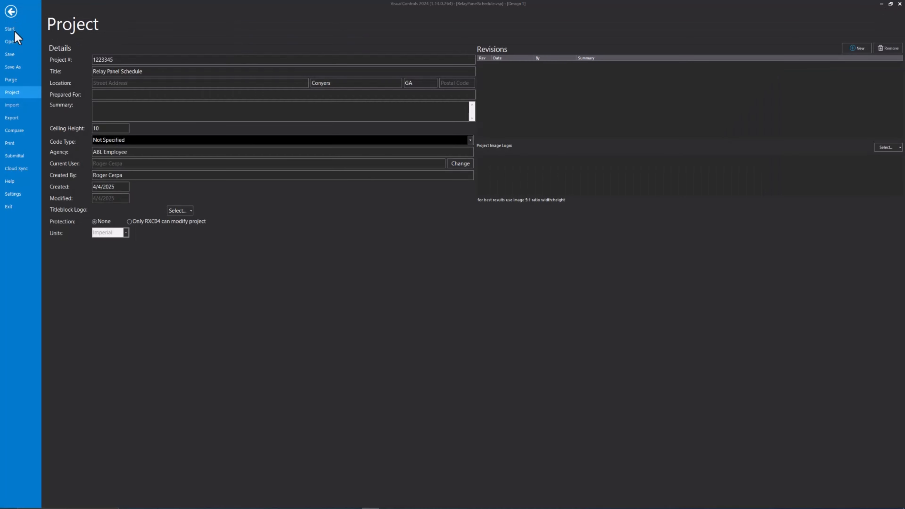
left_click(14, 143)
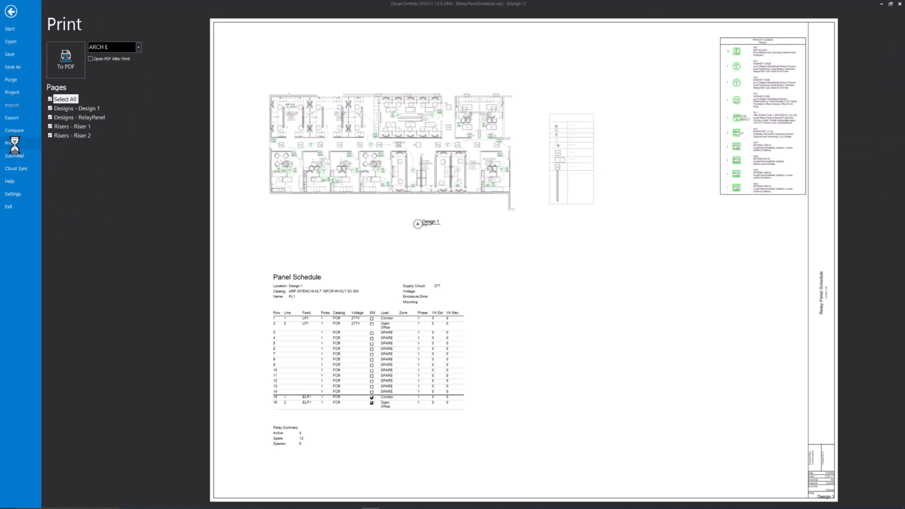